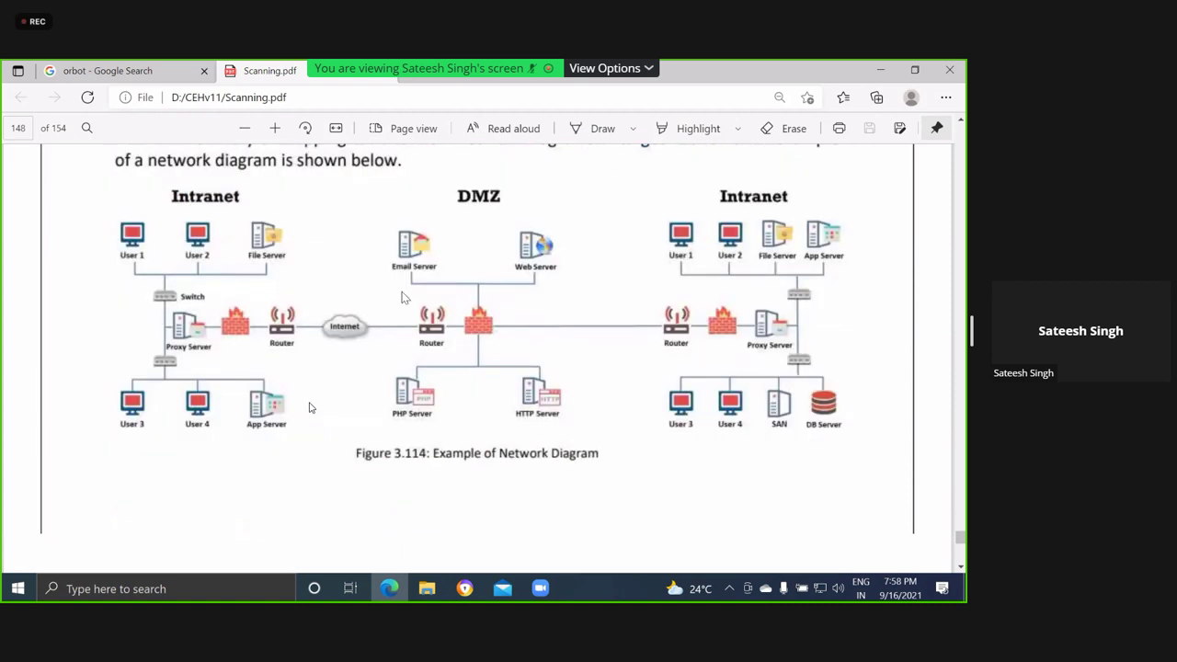
# Step: Launch Friendly Pinger and start the wizard for a new network map, placing the cursor in the IP range field
pyautogui.scroll(-5, 402, 296)
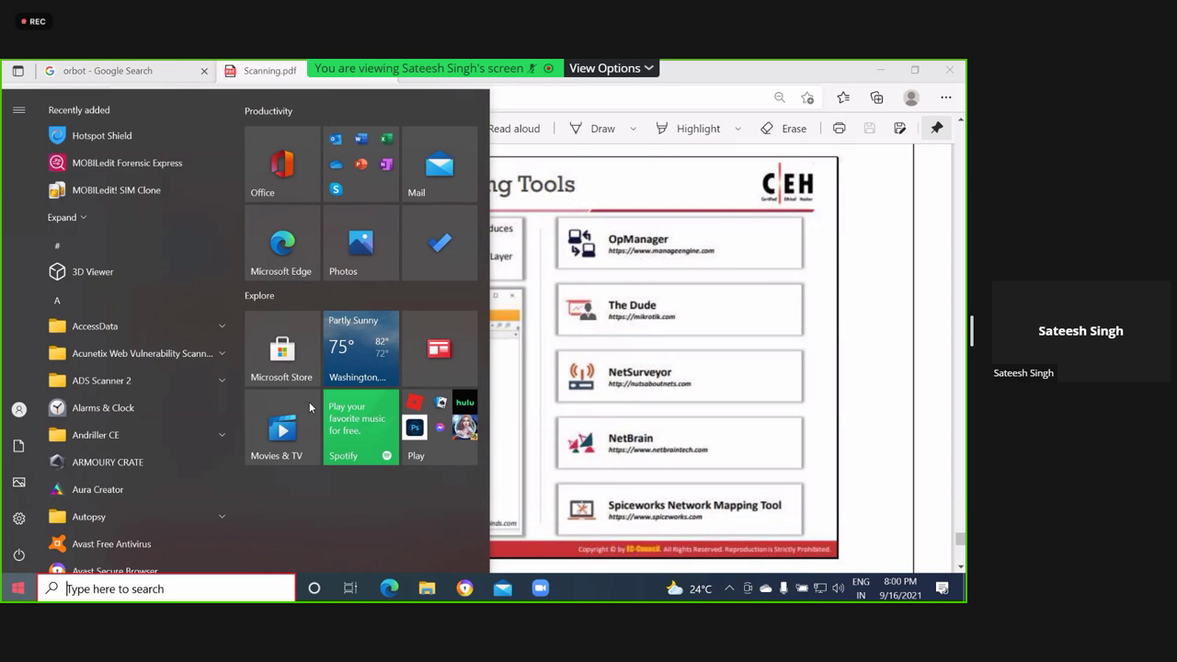
pyautogui.write('fr')
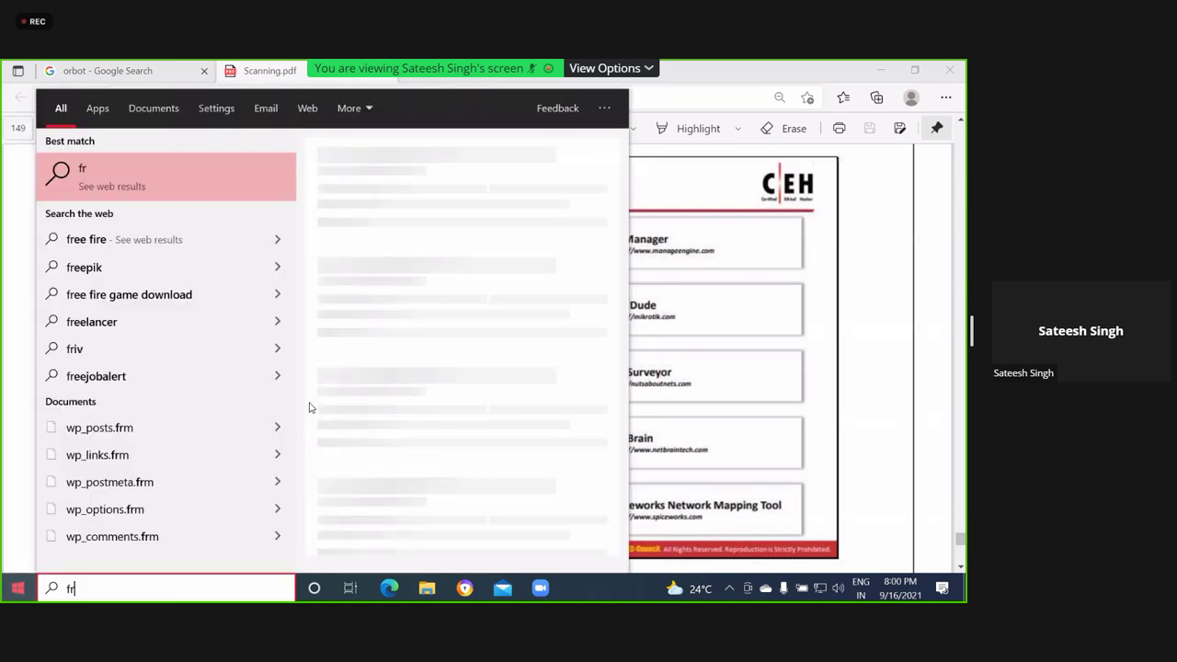
pyautogui.write('i')
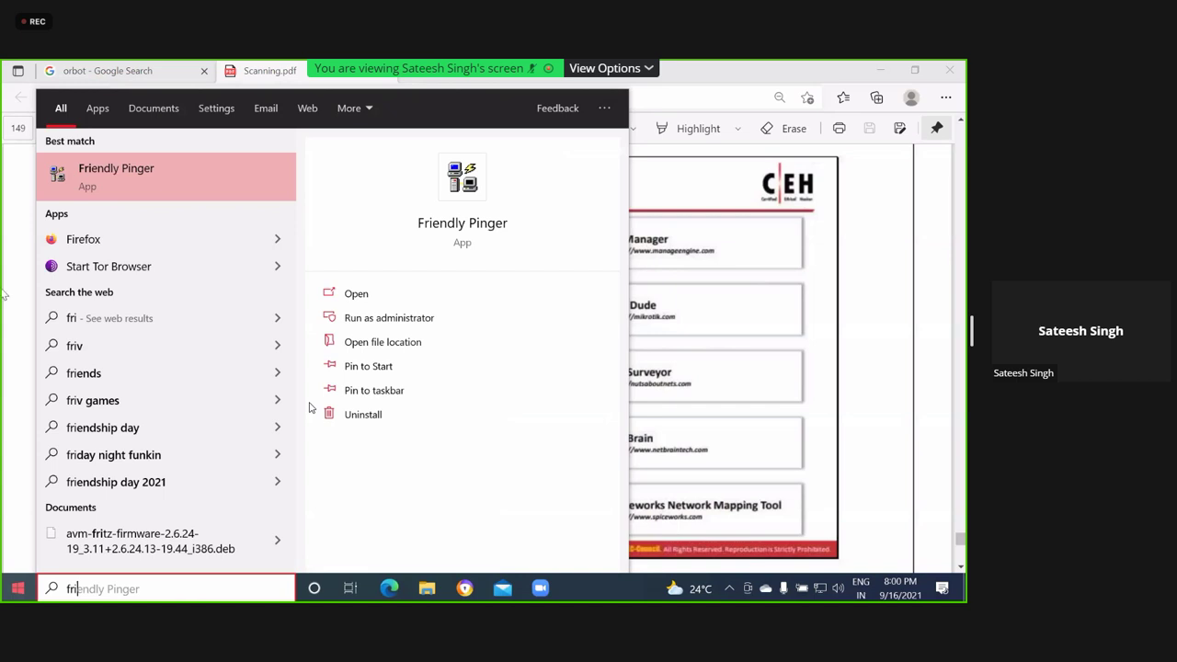
pyautogui.click(101, 174)
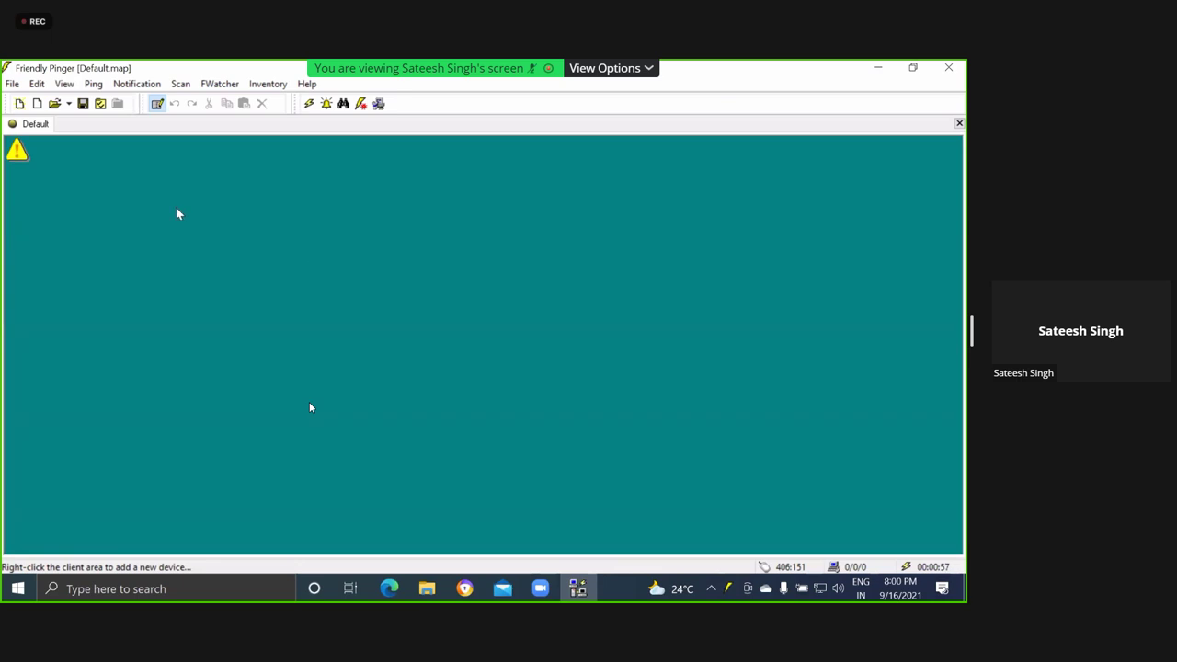
pyautogui.click(19, 104)
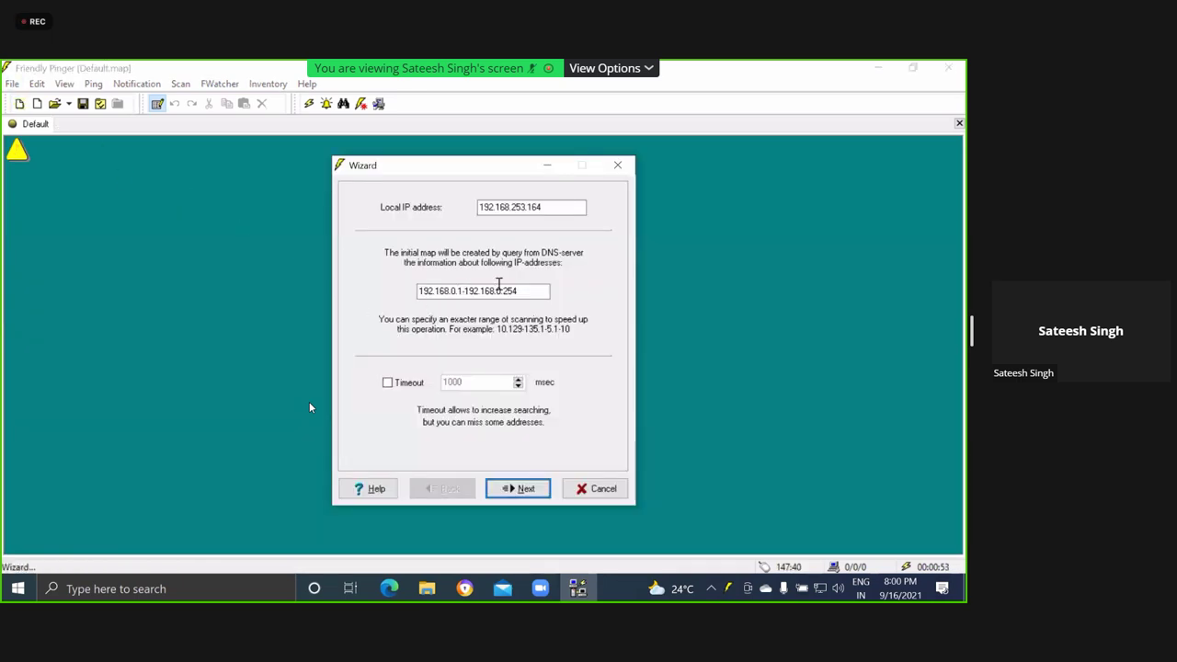
pyautogui.click(523, 292)
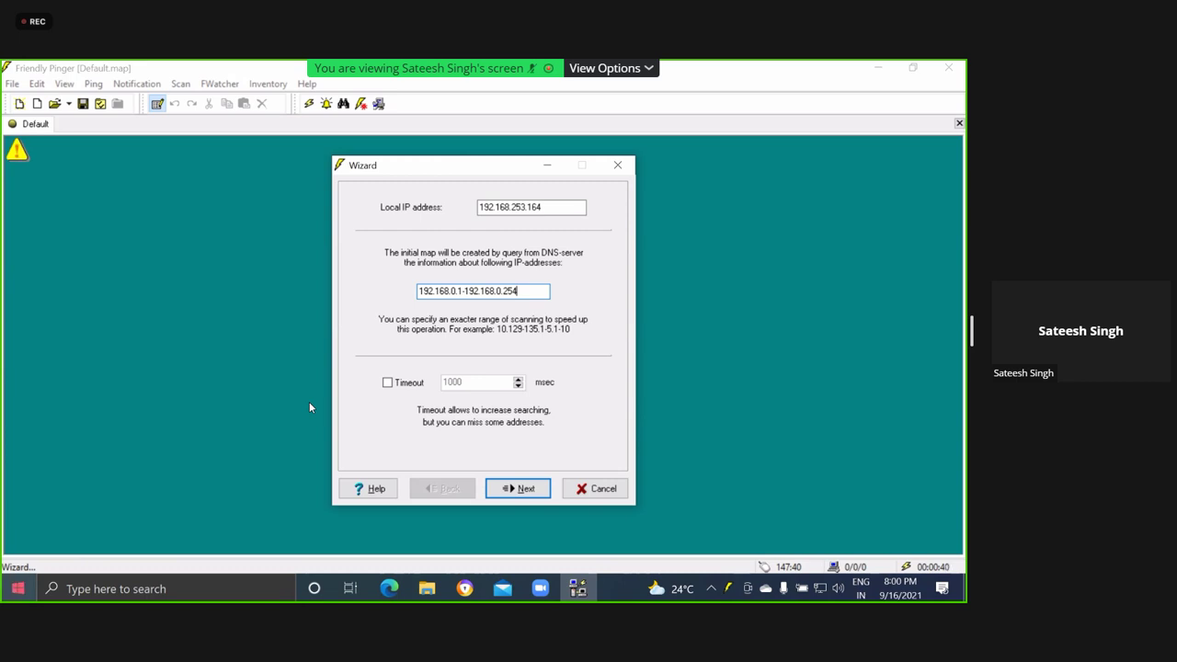
# Step: Open Command Prompt and run ipconfig to list the computer's network adapter settings
pyautogui.press('super')
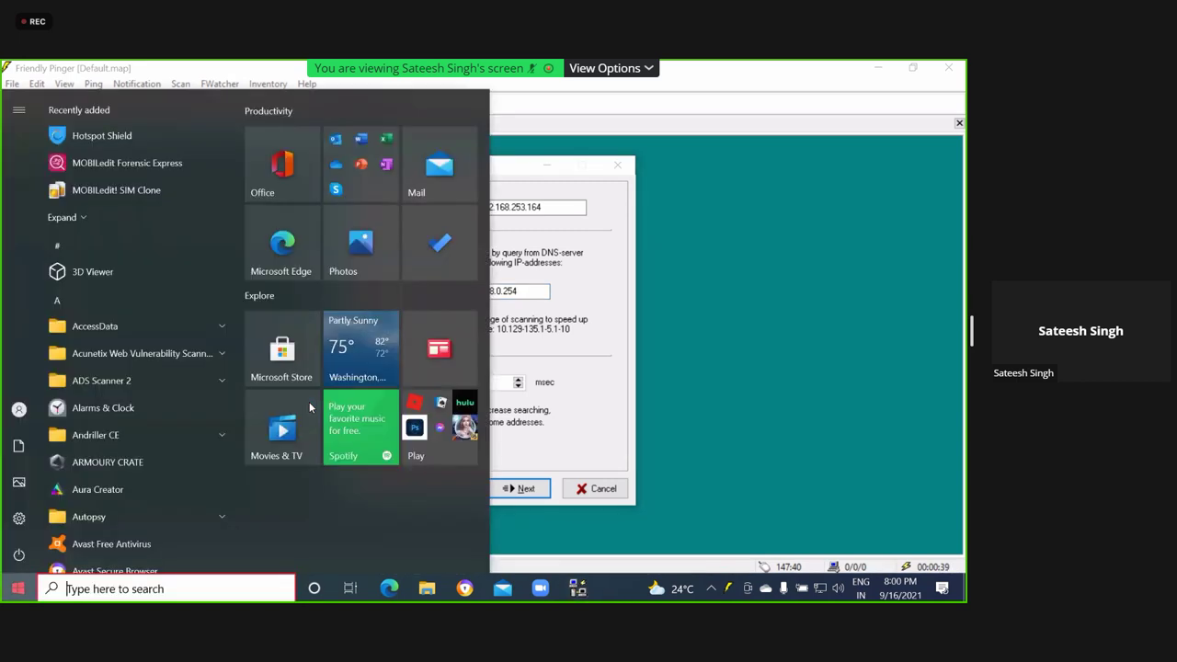
pyautogui.press('super')
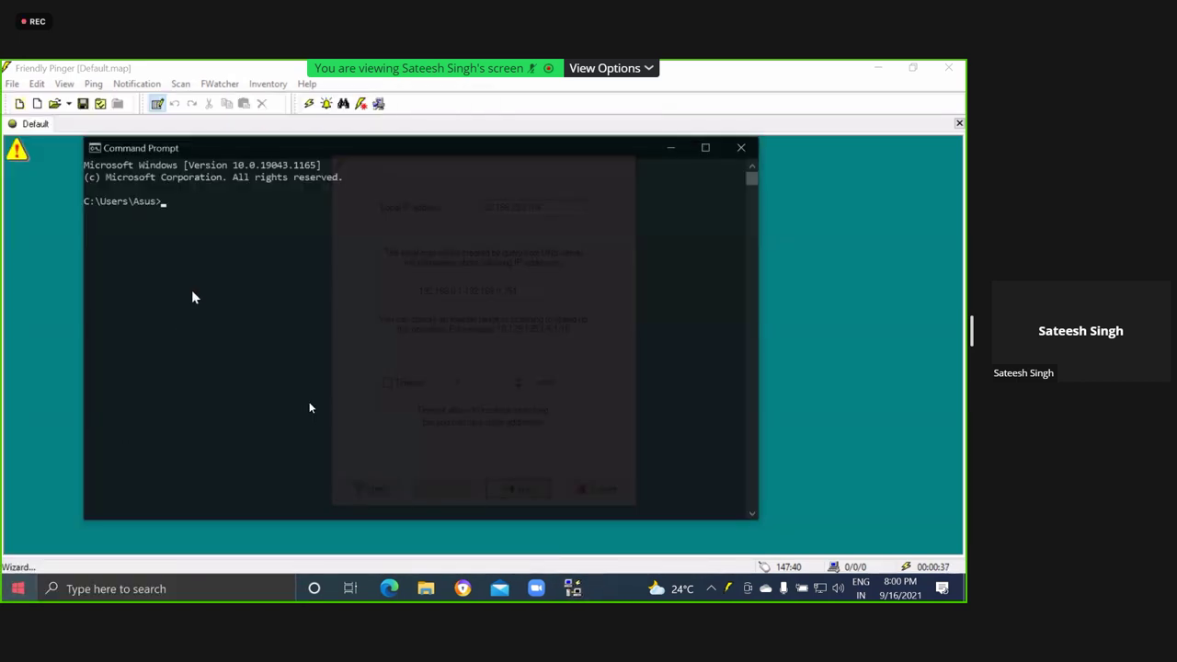
pyautogui.click(211, 273)
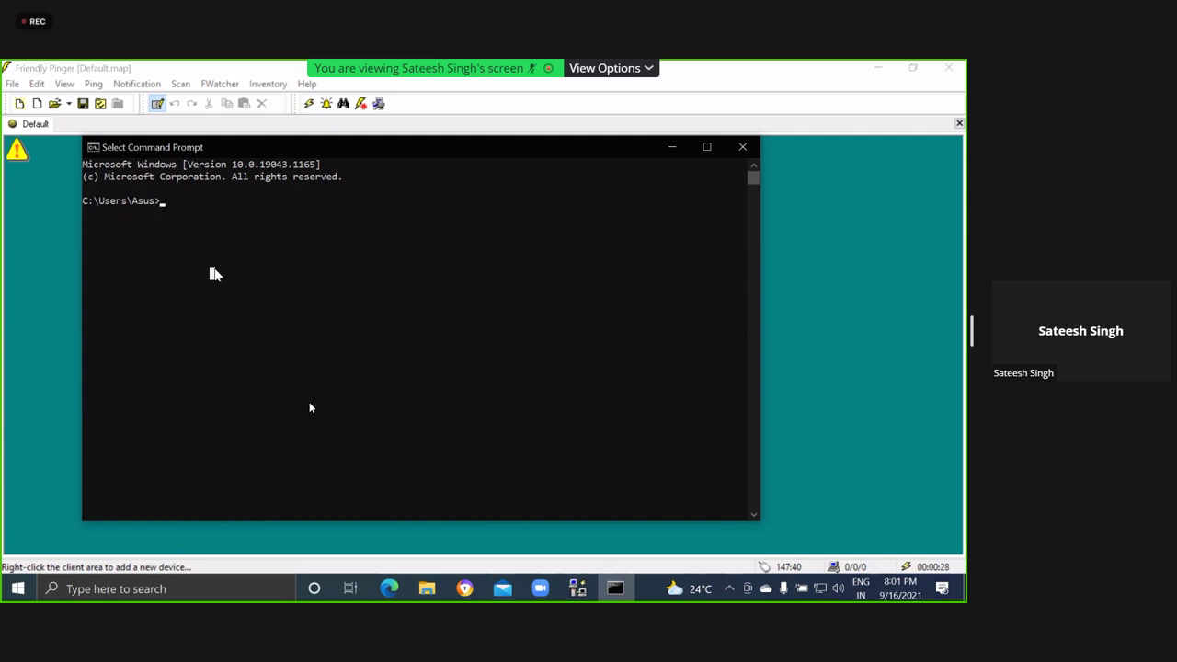
pyautogui.press('Escape')
pyautogui.write('ipconfig')
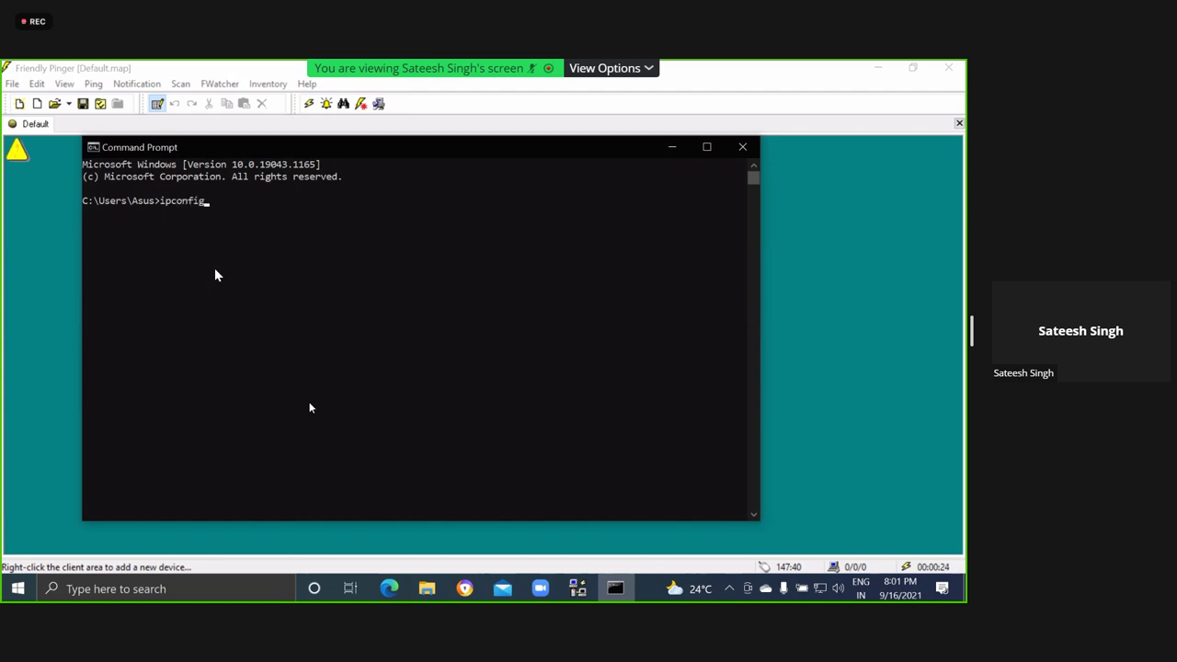
pyautogui.press('Return')
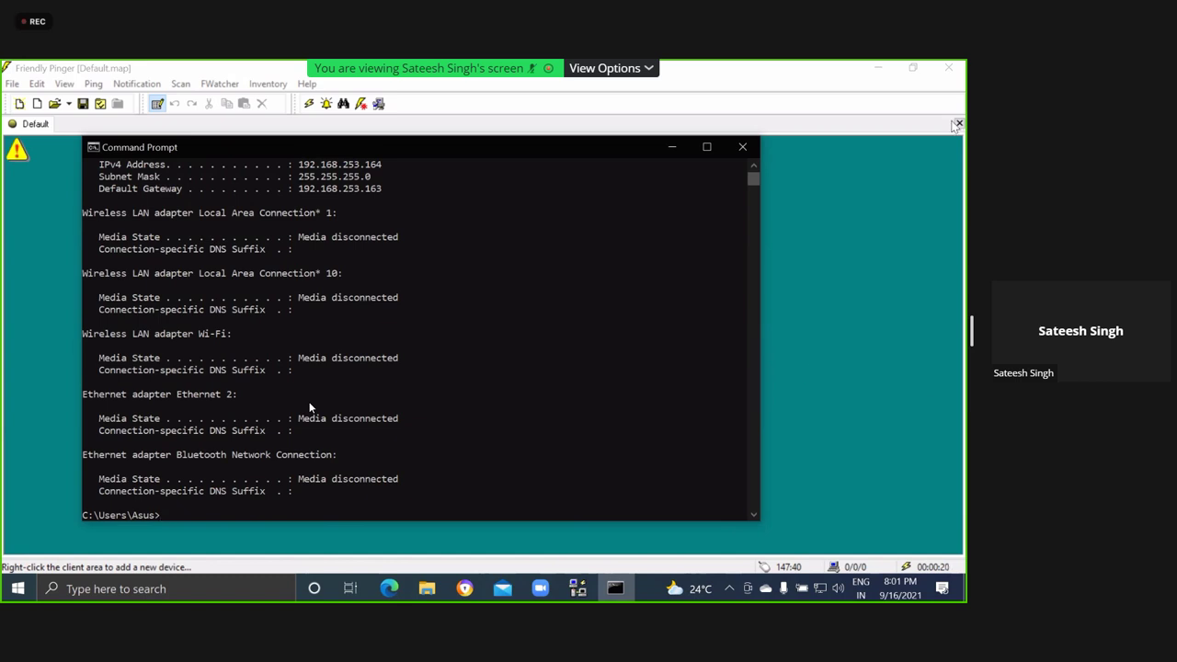
# Step: Review the IPv4 address, subnet mask and default gateway of the listed adapters, and close Command Prompt
pyautogui.click(411, 251)
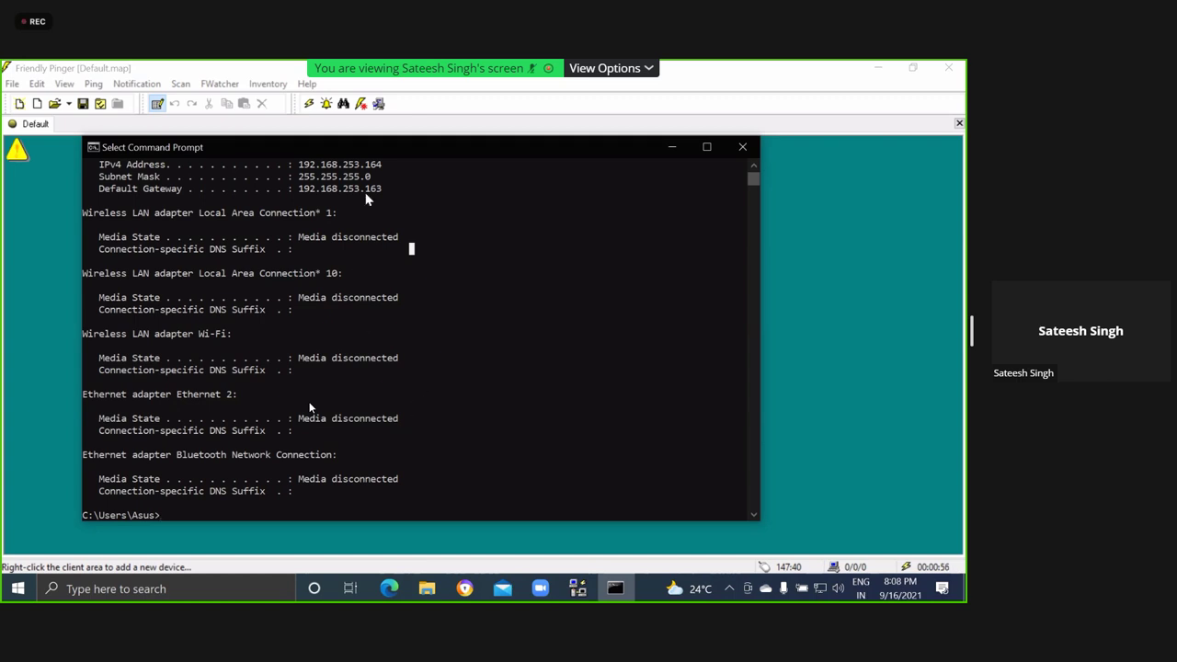
pyautogui.moveTo(756, 183); pyautogui.dragTo(754, 178)
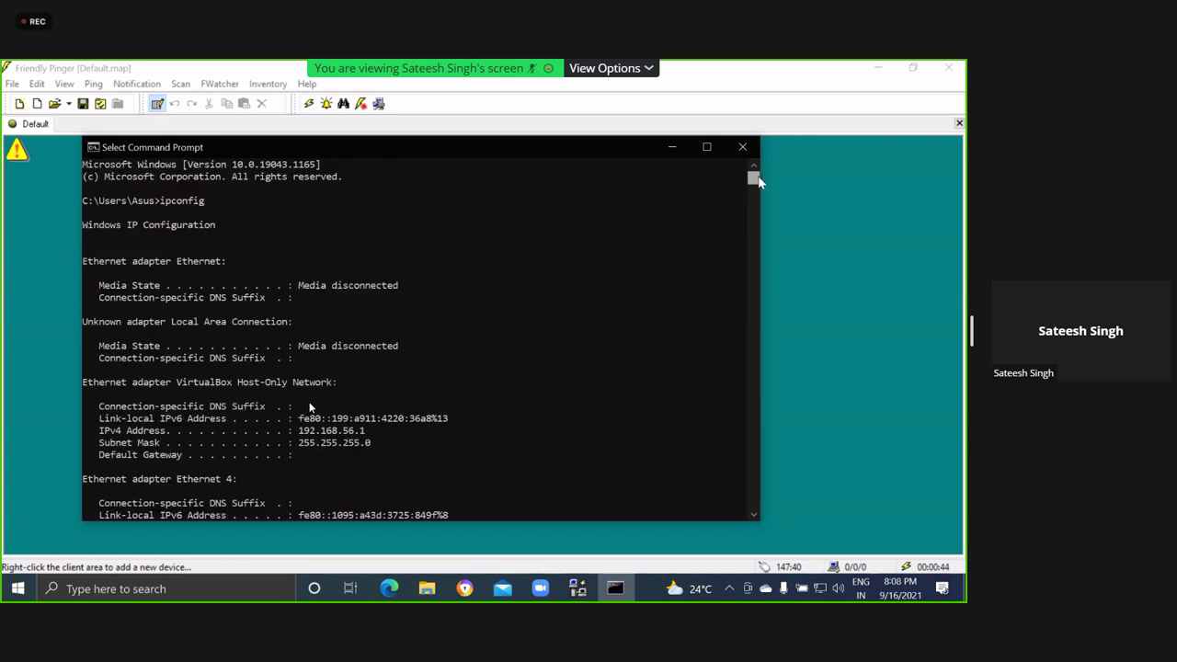
pyautogui.scroll(-9, 757, 188)
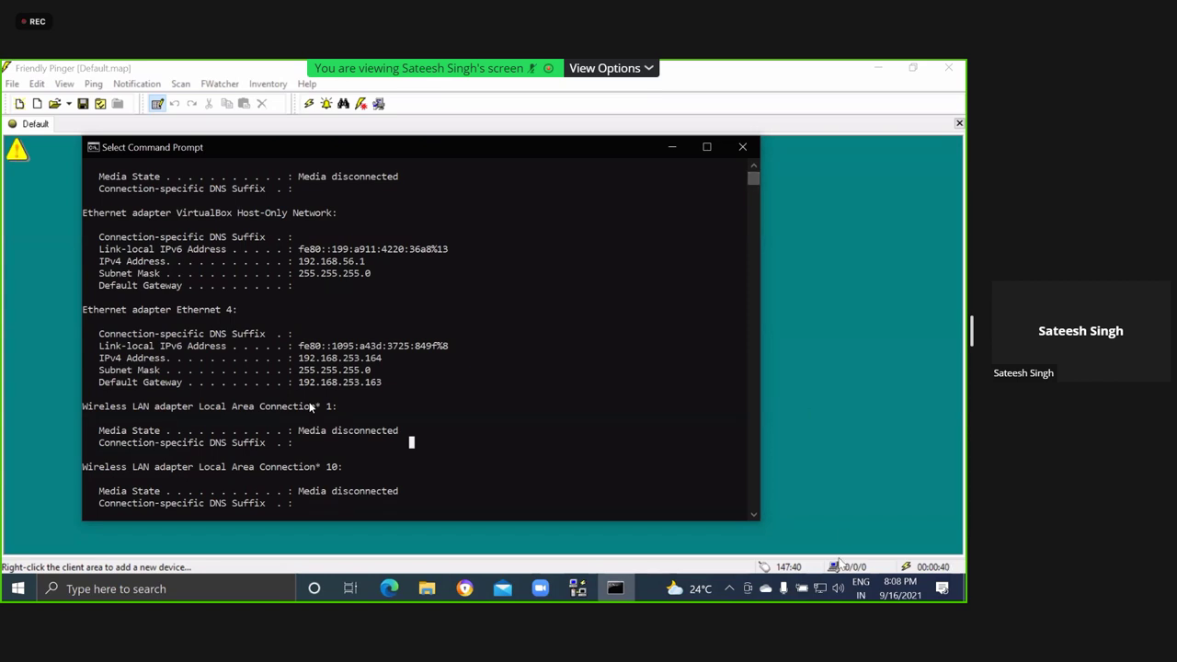
pyautogui.click(744, 148)
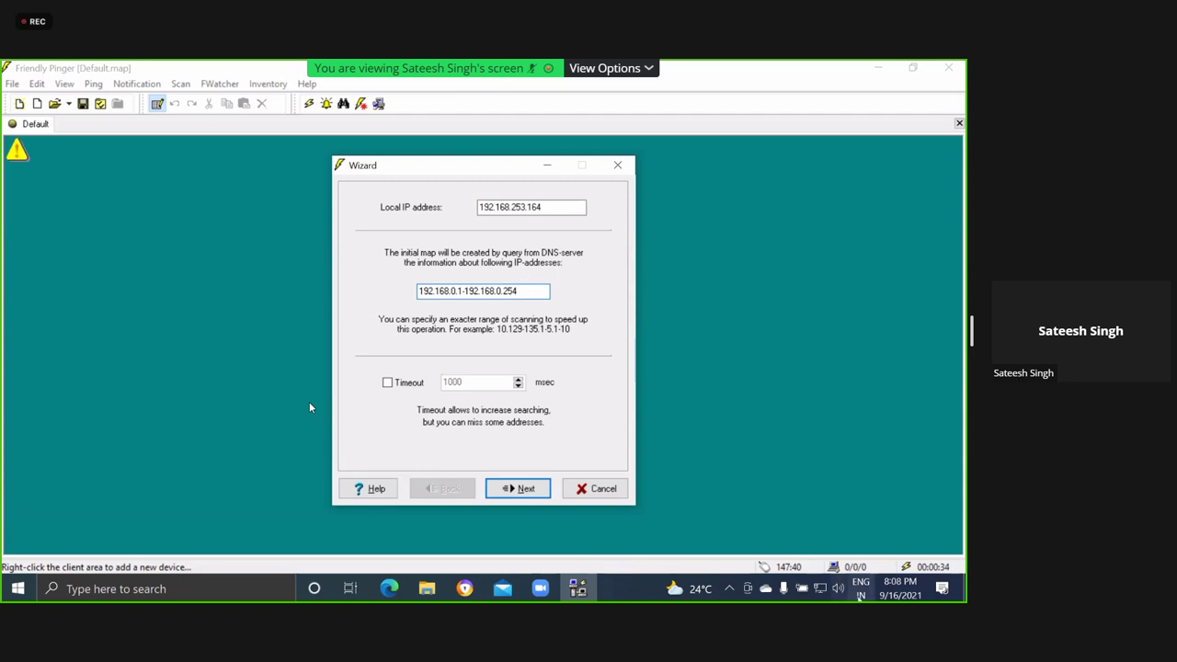
# Step: Connect the computer to the DIR-816_5G Wi-Fi network and check its connection status
pyautogui.click(820, 588)
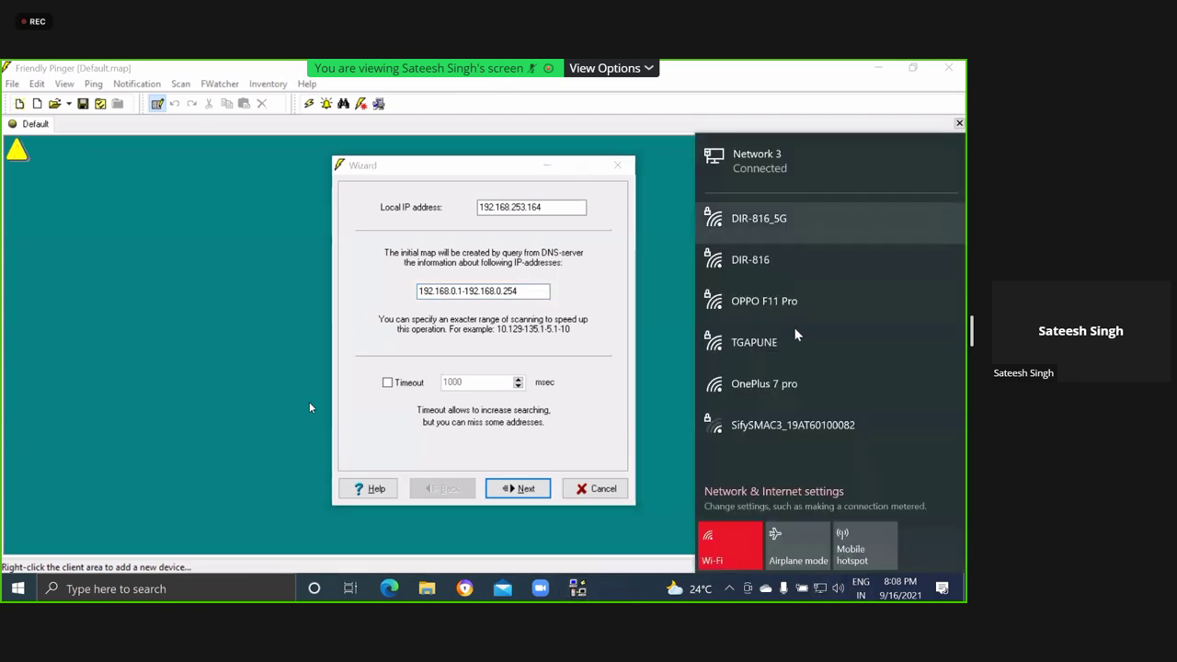
pyautogui.click(783, 207)
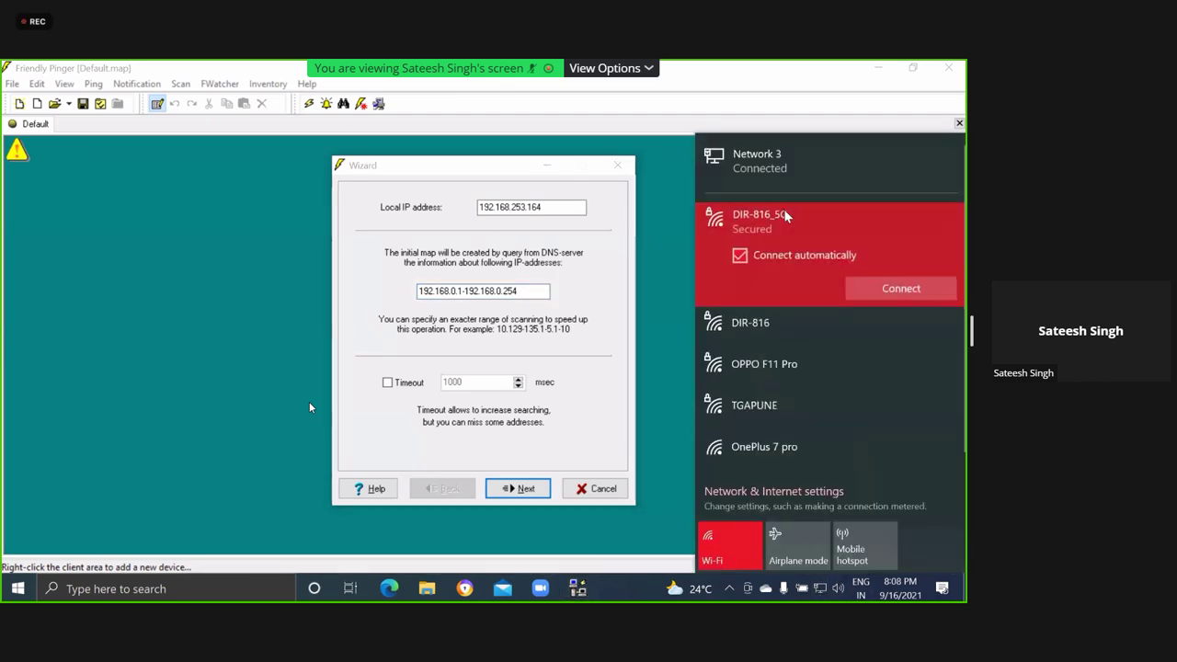
pyautogui.click(877, 289)
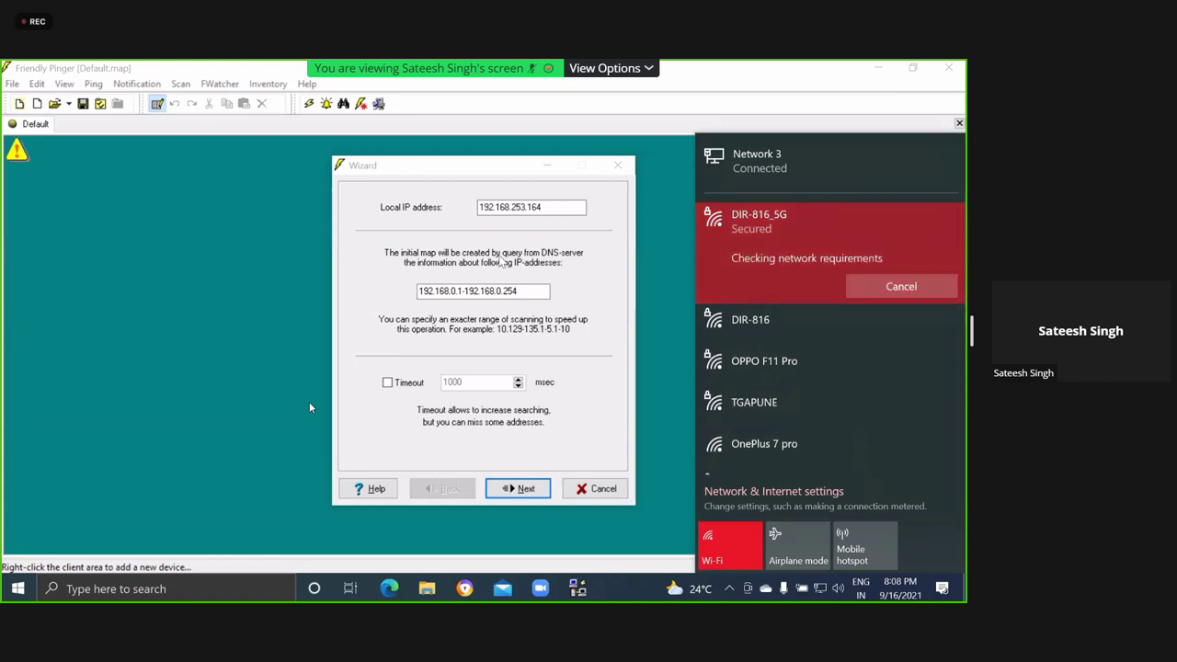
pyautogui.click(585, 167)
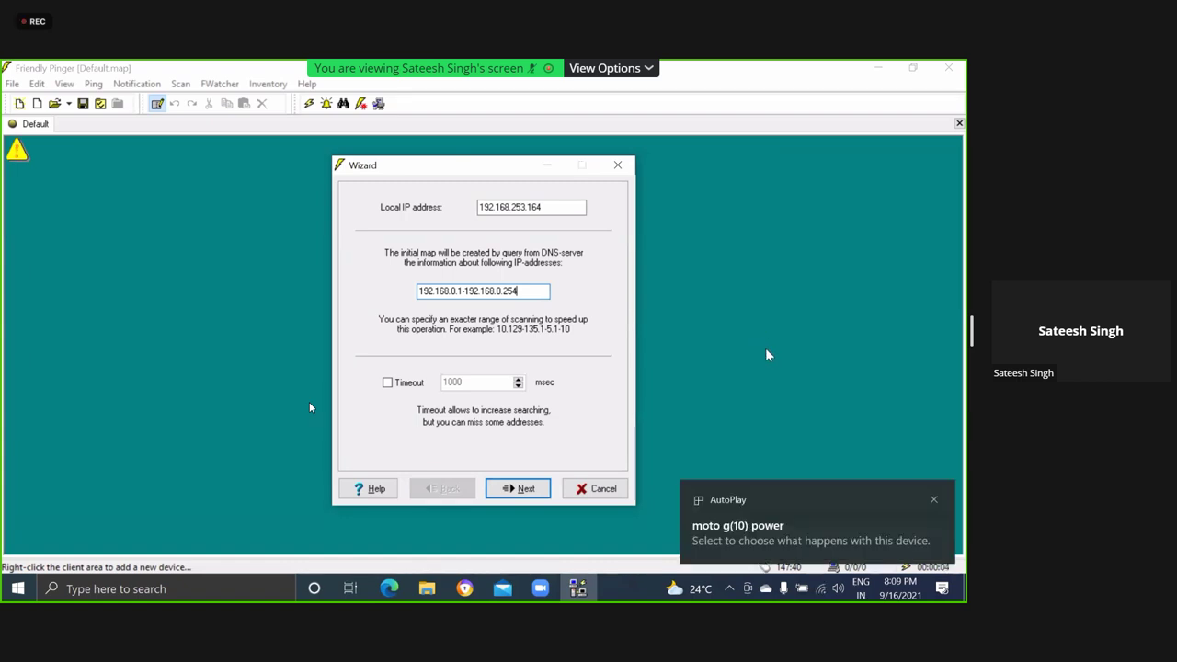
pyautogui.click(822, 594)
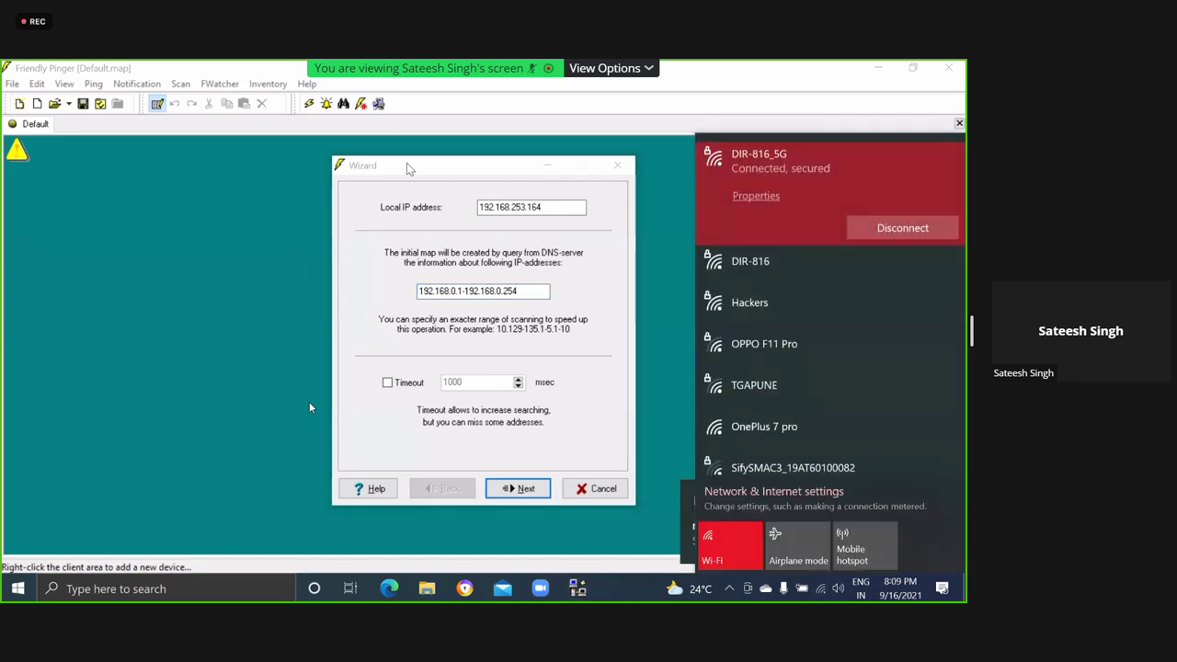
pyautogui.click(406, 164)
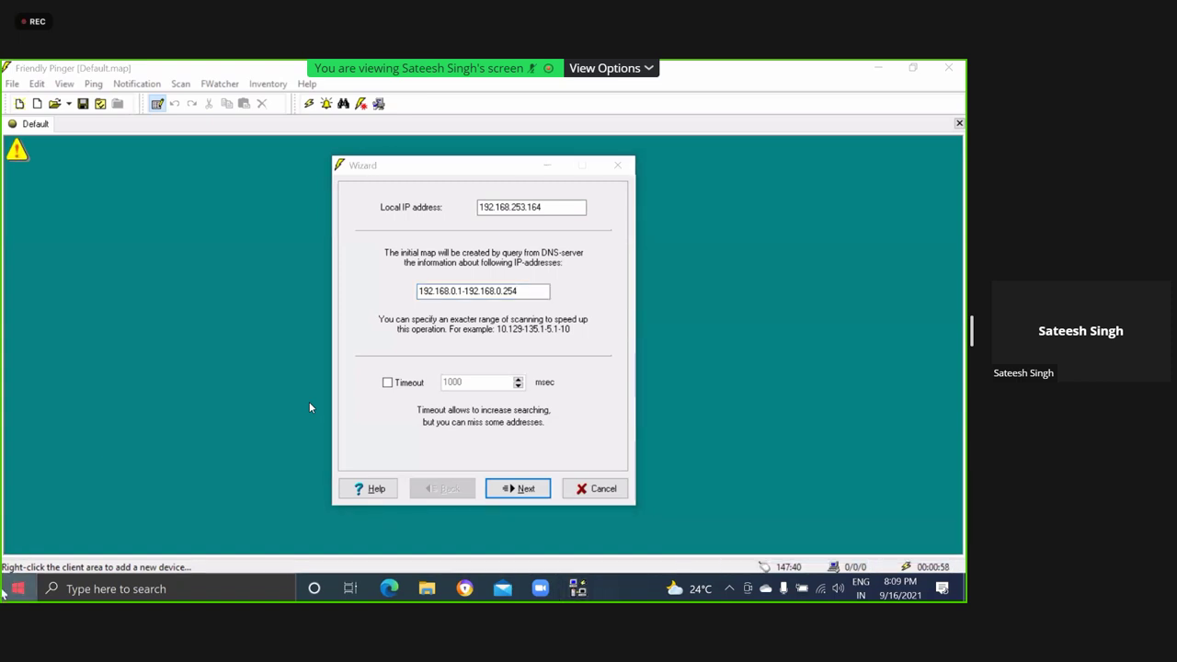
# Step: Open a new Command Prompt and run ipconfig to check the Wi-Fi adapter's addresses
pyautogui.press('super')
pyautogui.write('cmd')
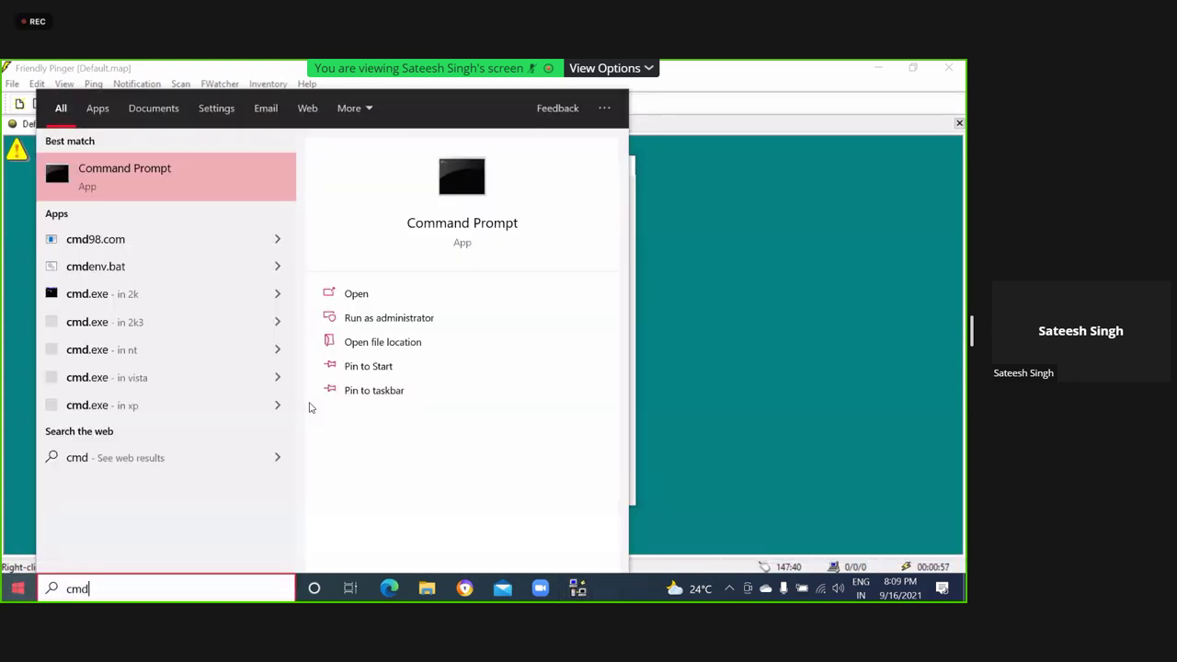
pyautogui.press('Return')
pyautogui.click(359, 367)
pyautogui.write('ipconfig')
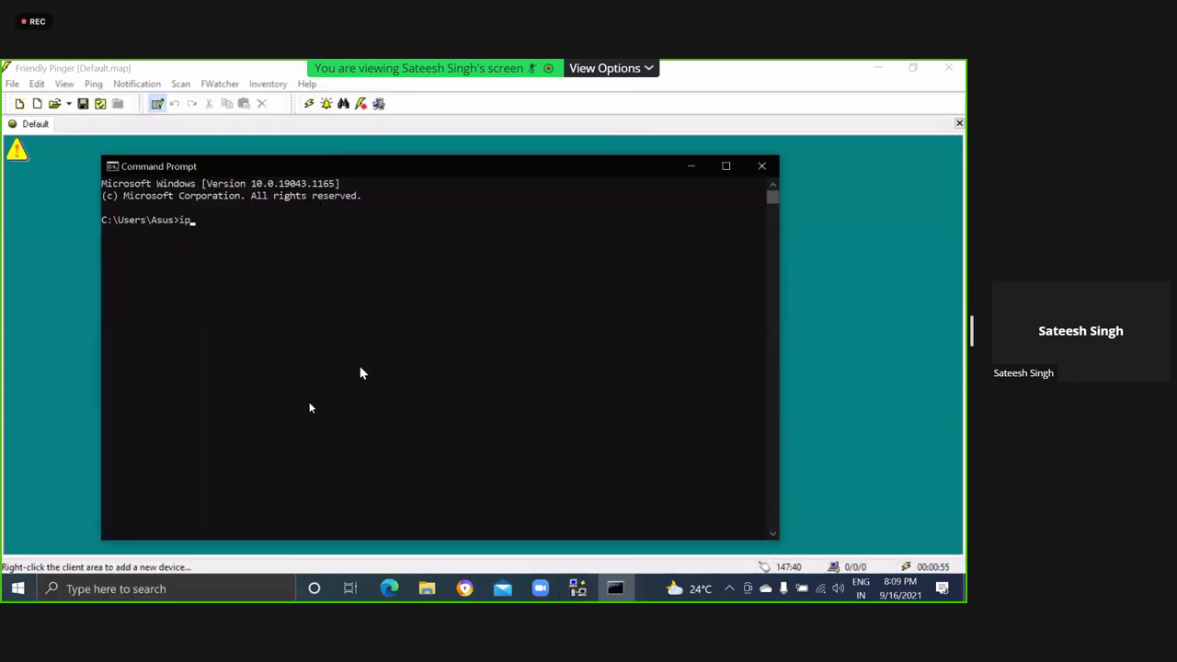
pyautogui.press('Return')
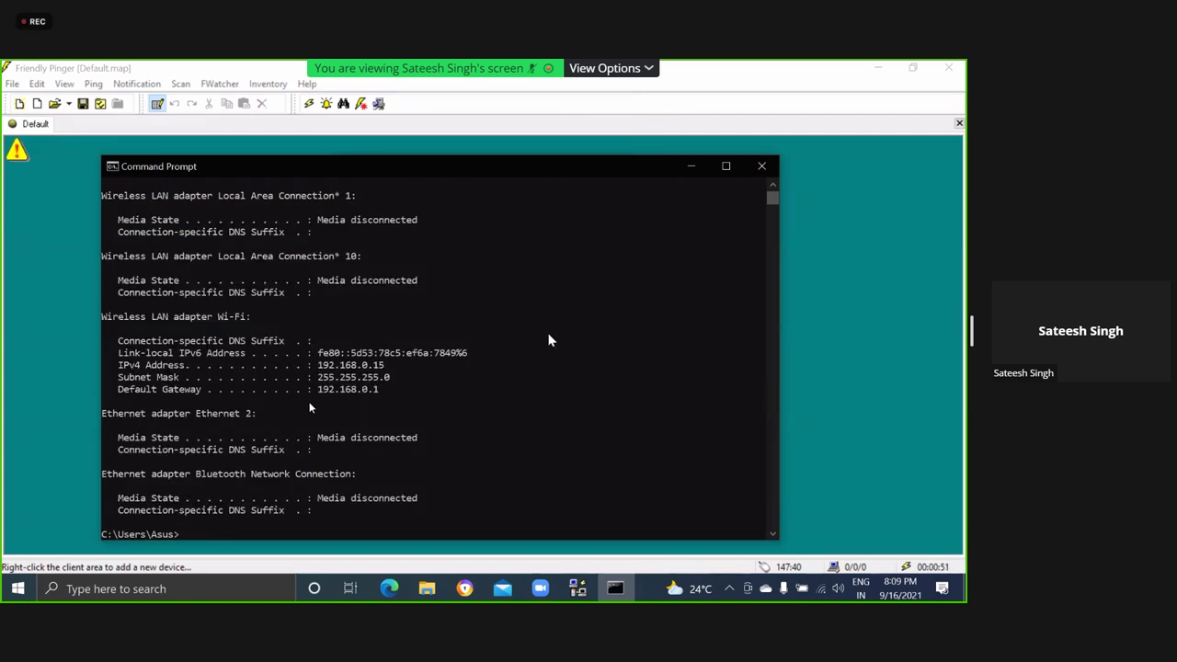
# Step: Close Command Prompt and start the wizard's host scan for the range 192.168.0.1-192.168.0.254
pyautogui.click(761, 165)
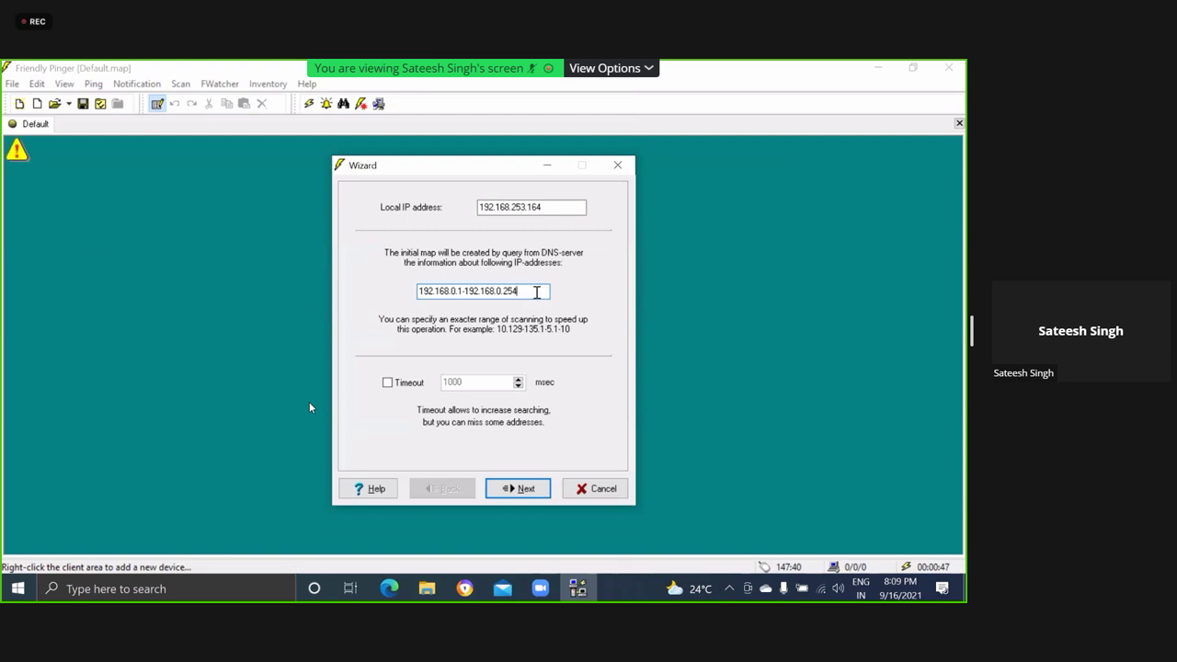
pyautogui.click(519, 489)
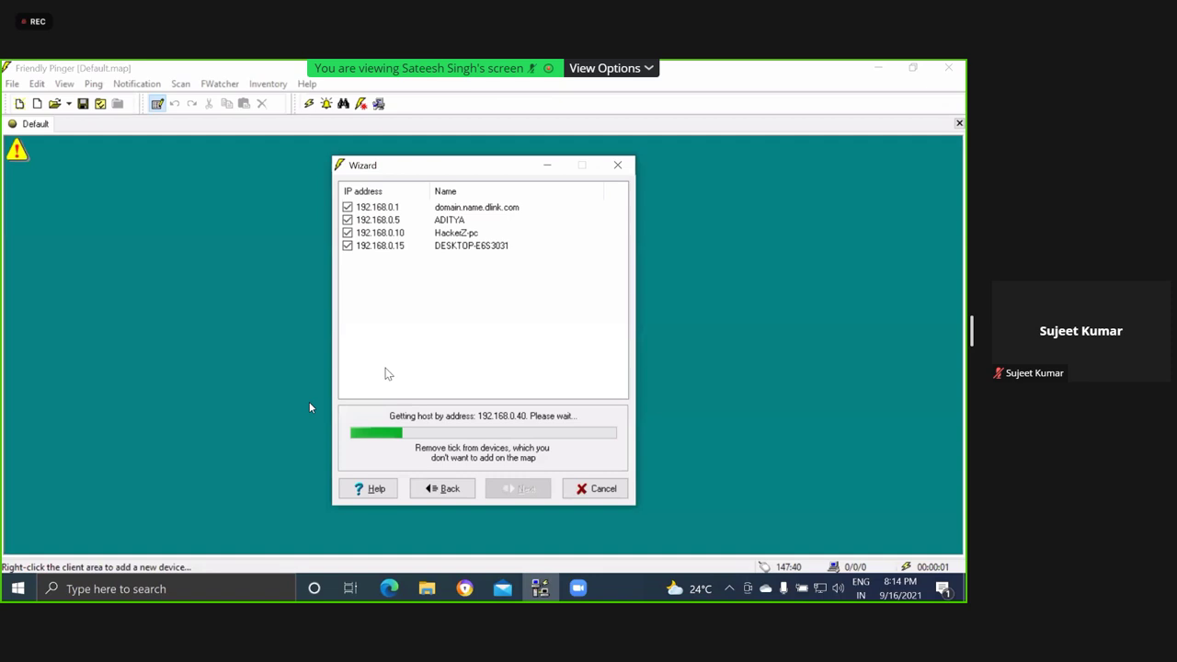
# Step: Switch to Scanning.pdf in Microsoft Edge and read through the Network Discovery Tools for Mobile section, including Scany, Network Analyzer and PortDroid
pyautogui.moveTo(426, 596)
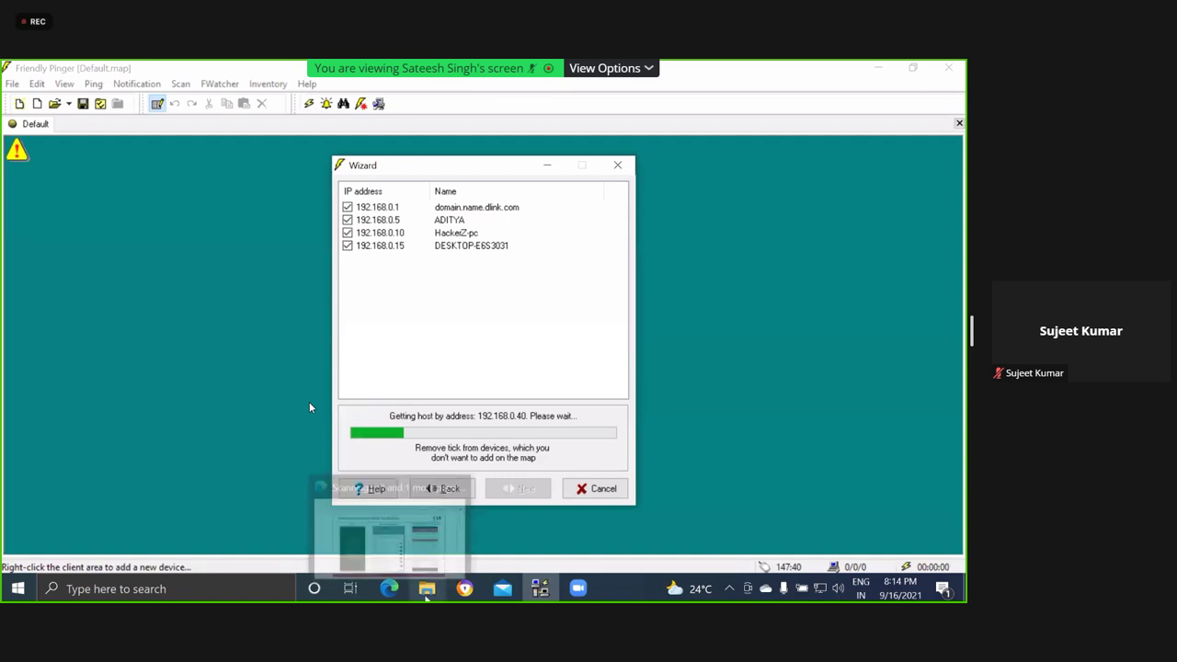
pyautogui.click(391, 542)
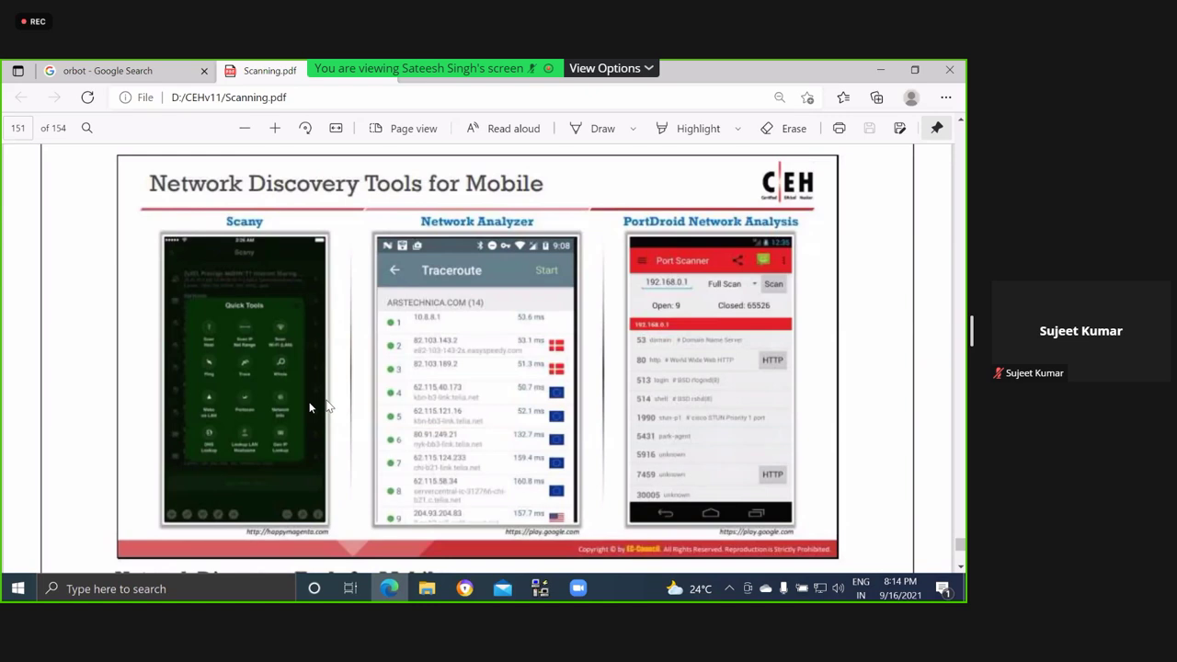
pyautogui.scroll(-1, 309, 407)
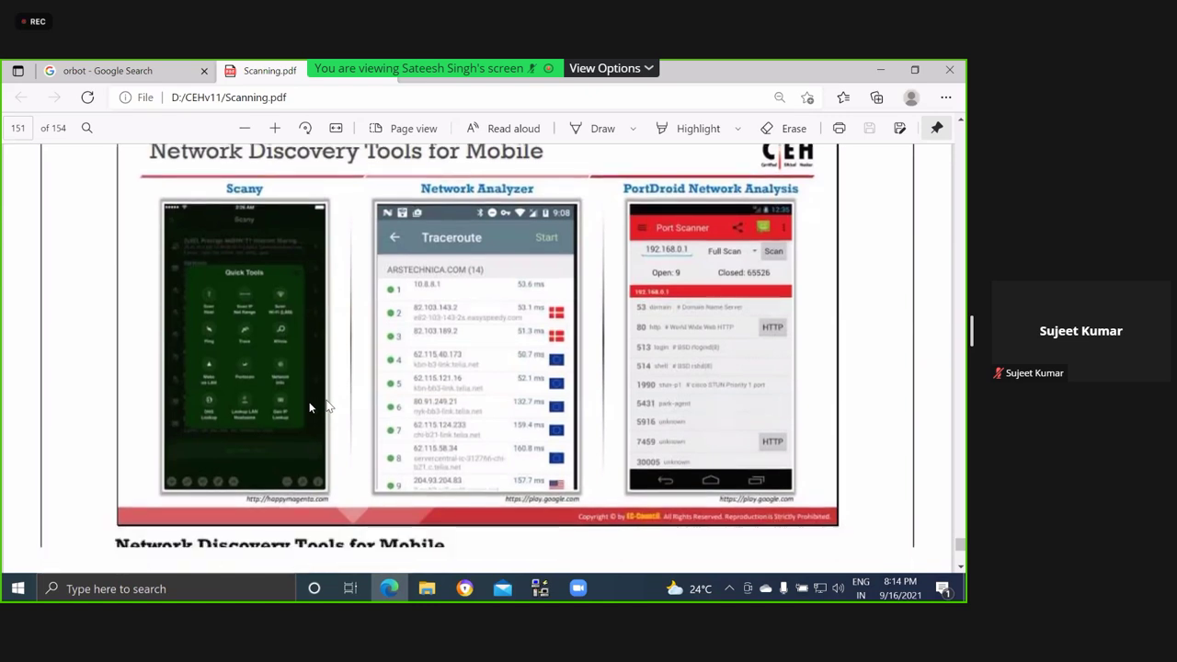
pyautogui.scroll(-1, 309, 407)
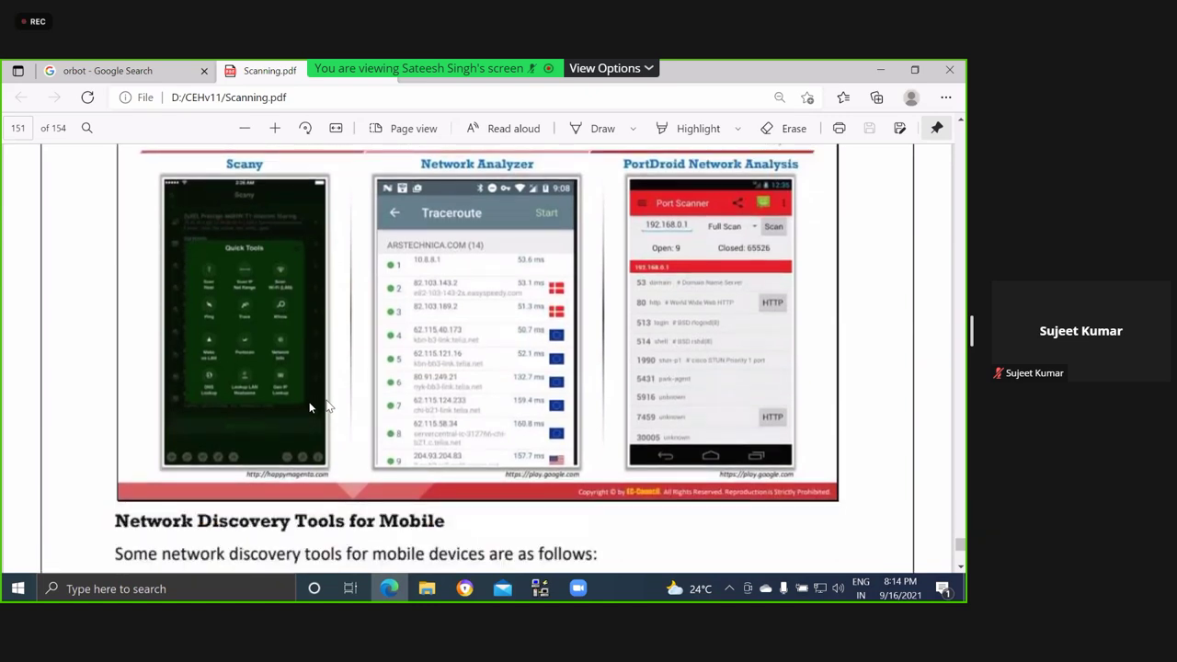
pyautogui.scroll(-4, 310, 407)
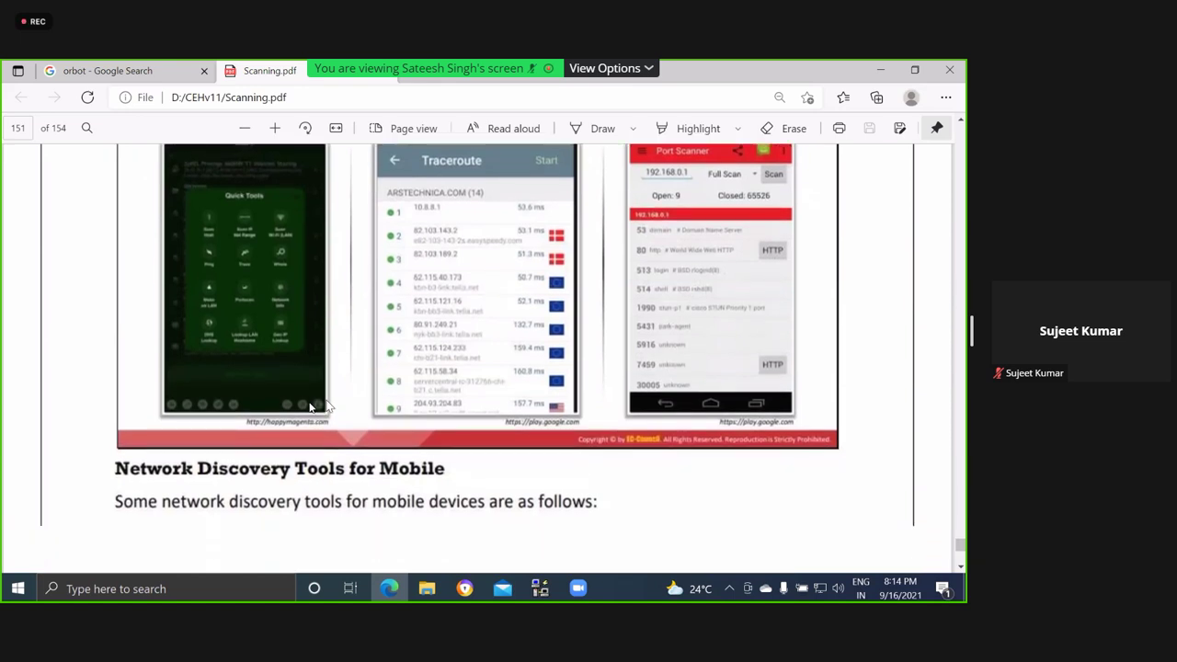
pyautogui.scroll(-1, 310, 407)
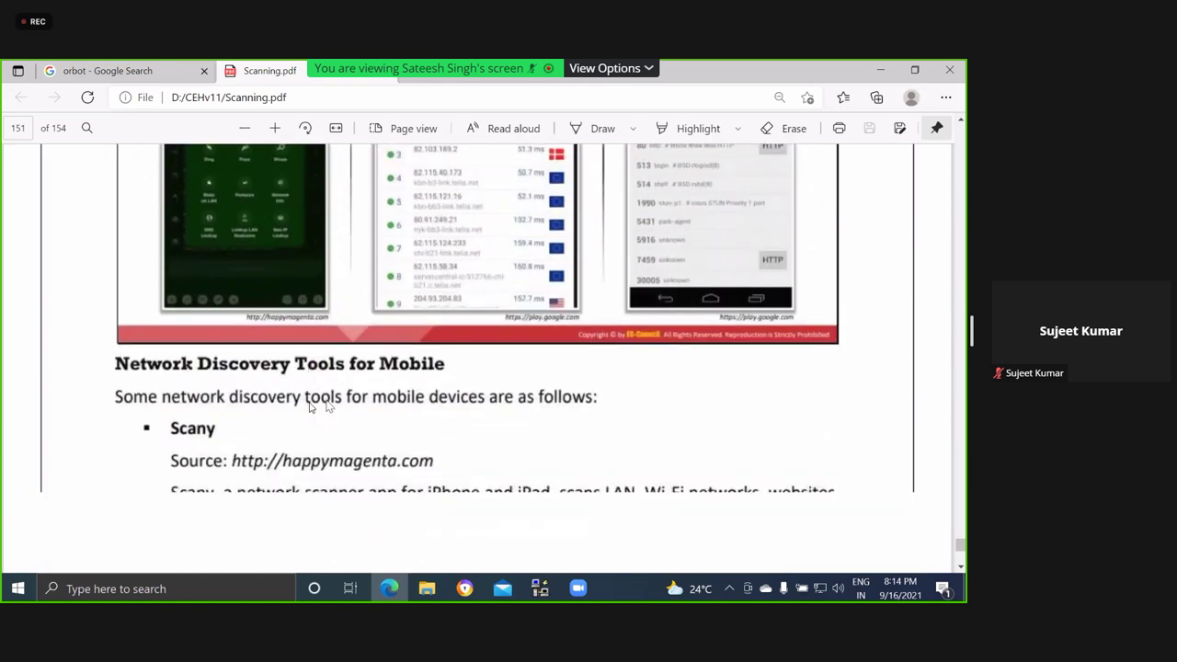
pyautogui.scroll(-2, 310, 407)
pyautogui.scroll(-9, 310, 407)
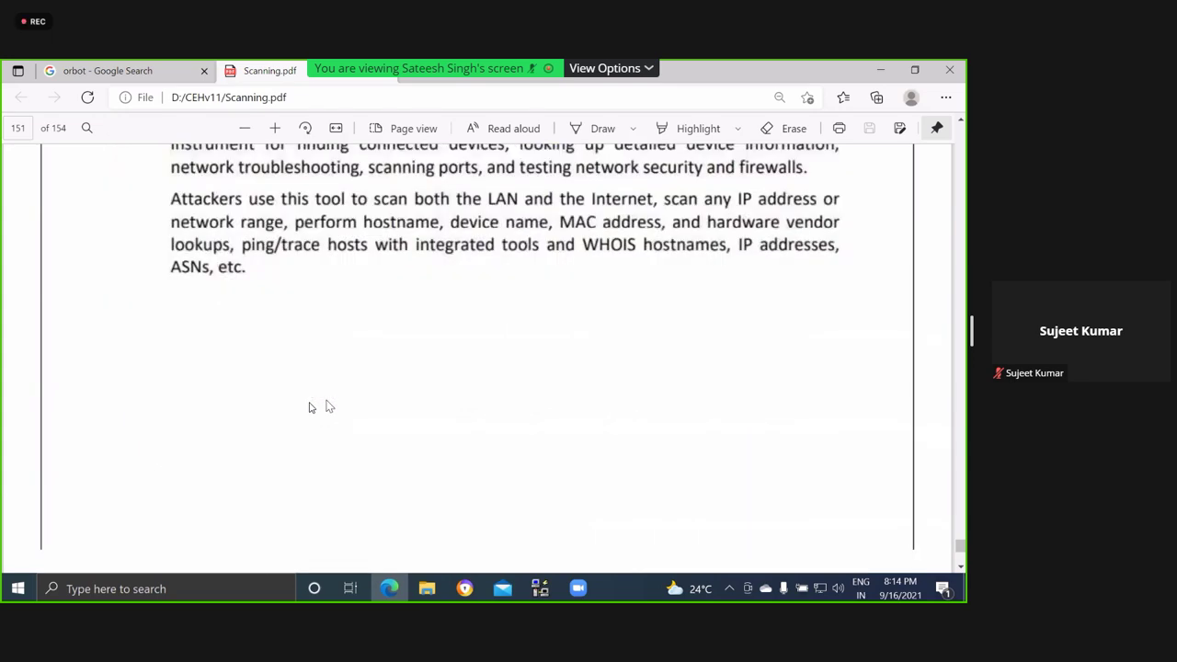
pyautogui.scroll(-10, 310, 408)
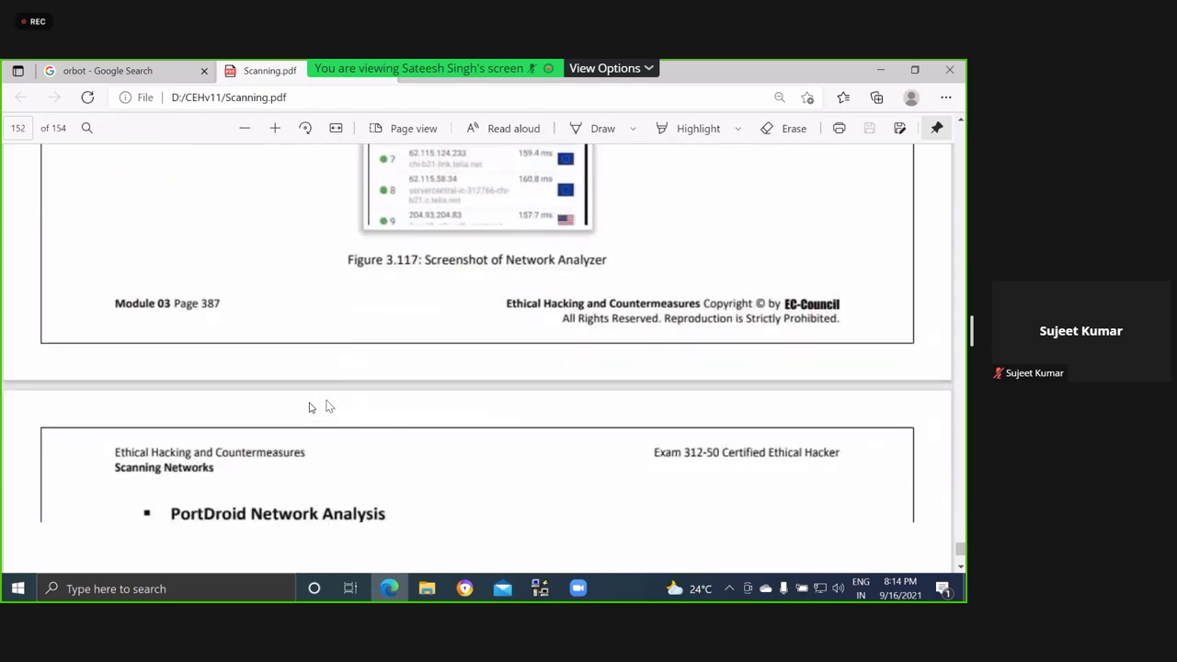
pyautogui.scroll(-9, 310, 407)
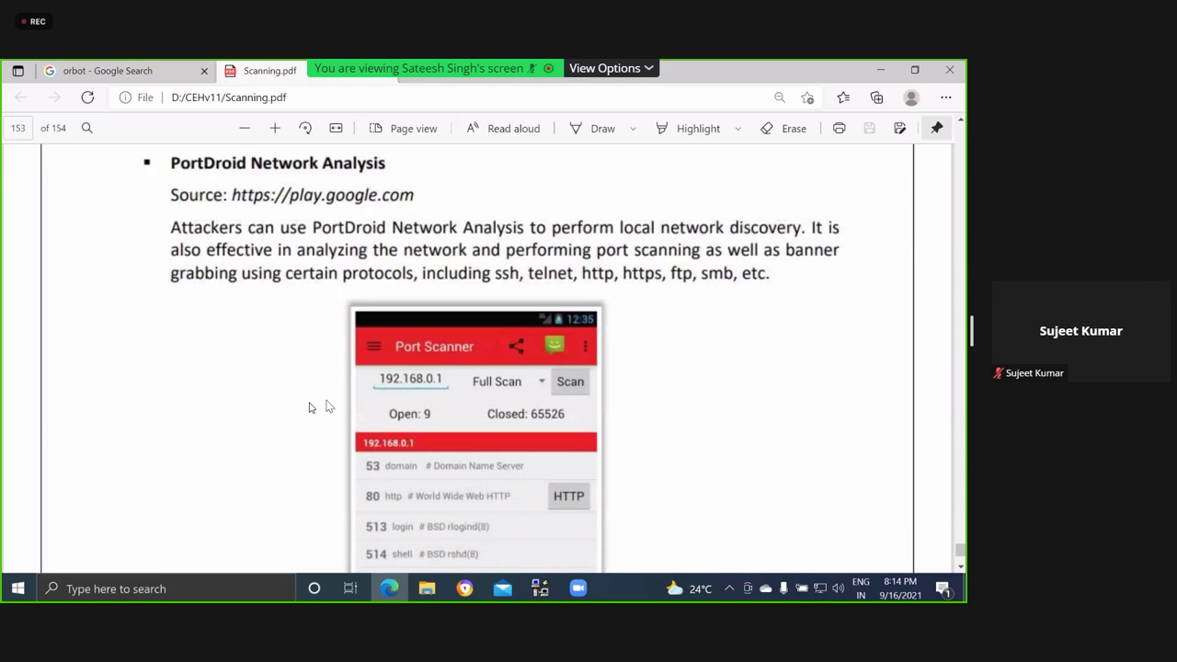
pyautogui.scroll(-1, 310, 407)
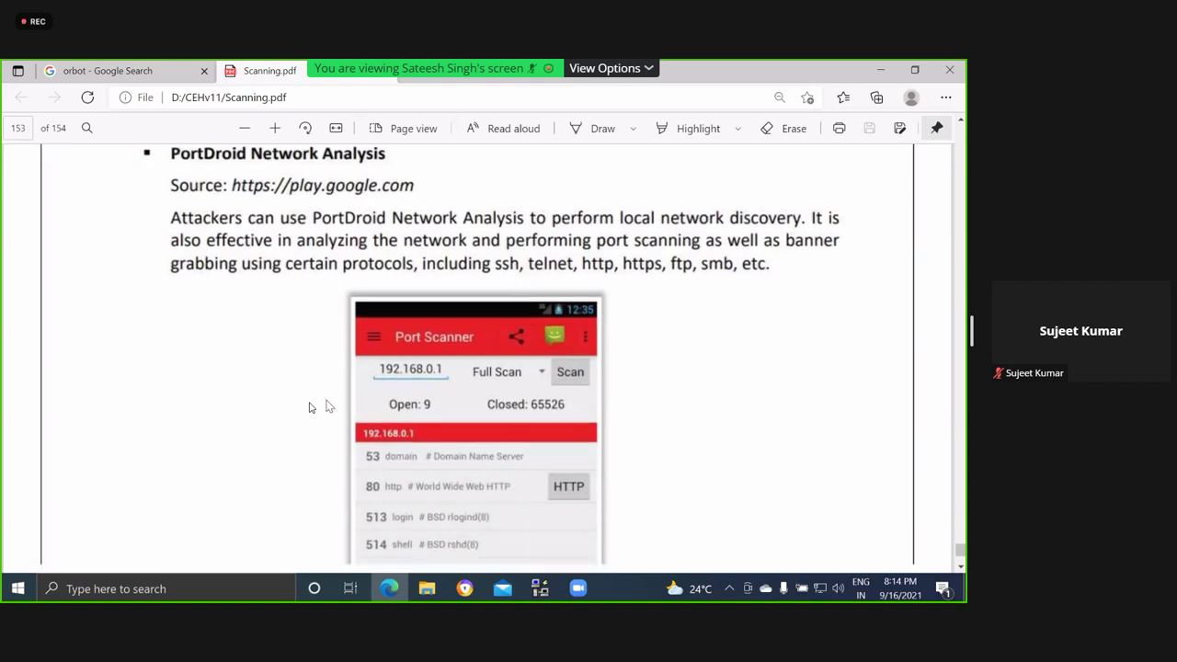
pyautogui.scroll(-10, 310, 407)
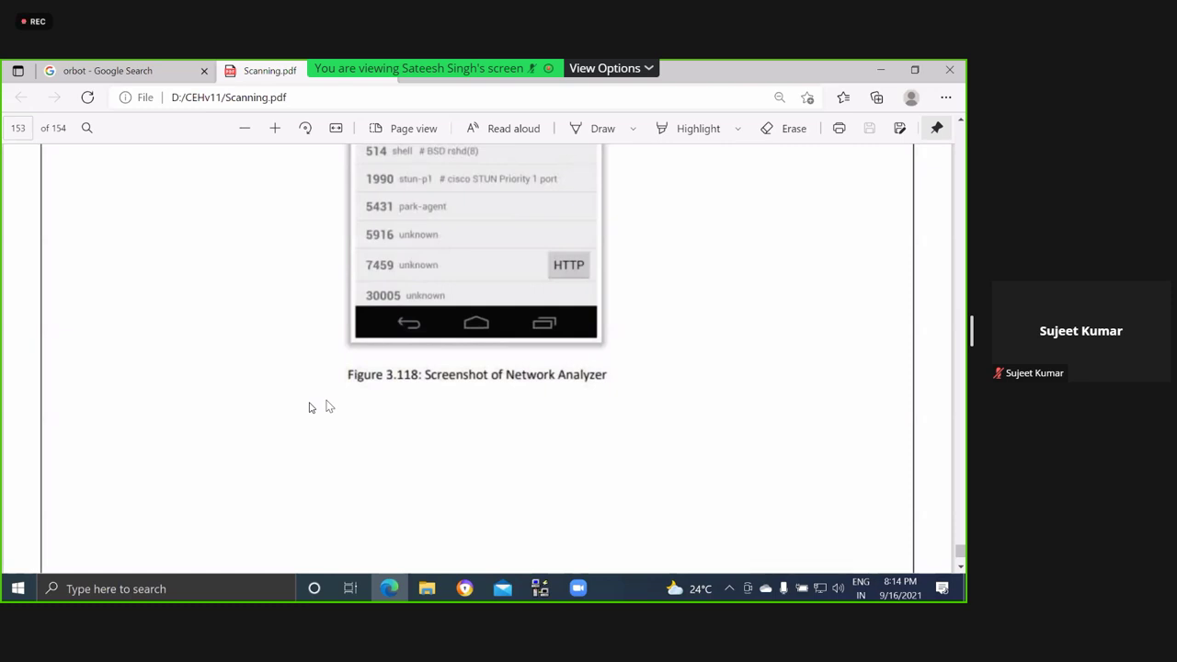
pyautogui.scroll(-5, 310, 407)
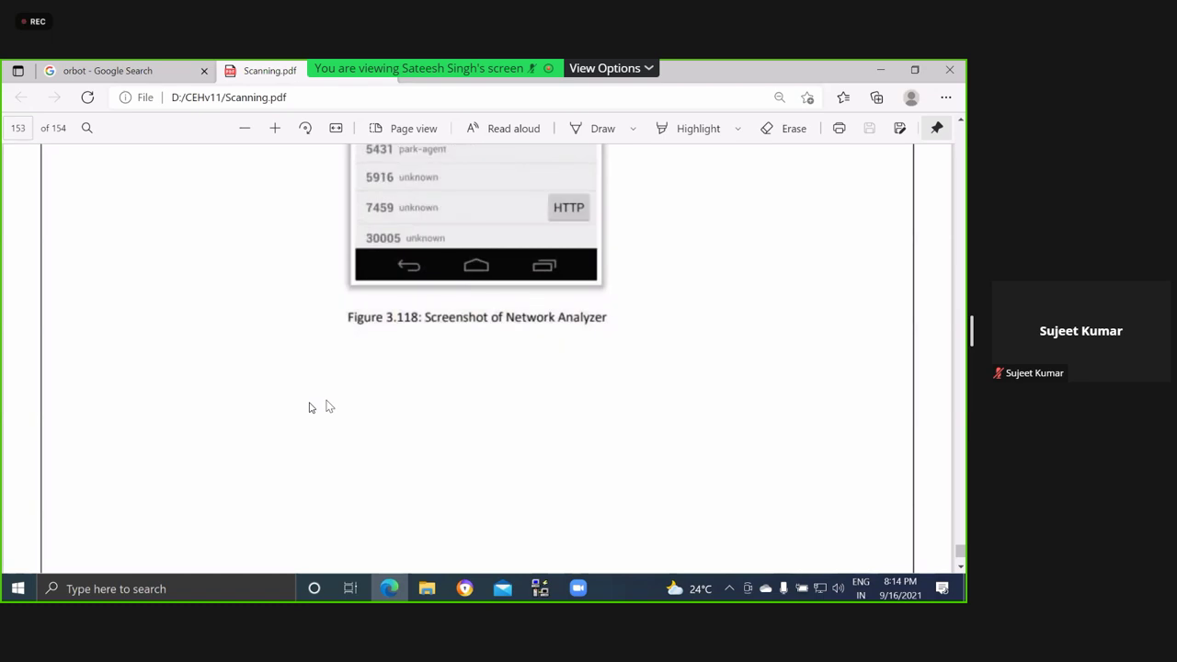